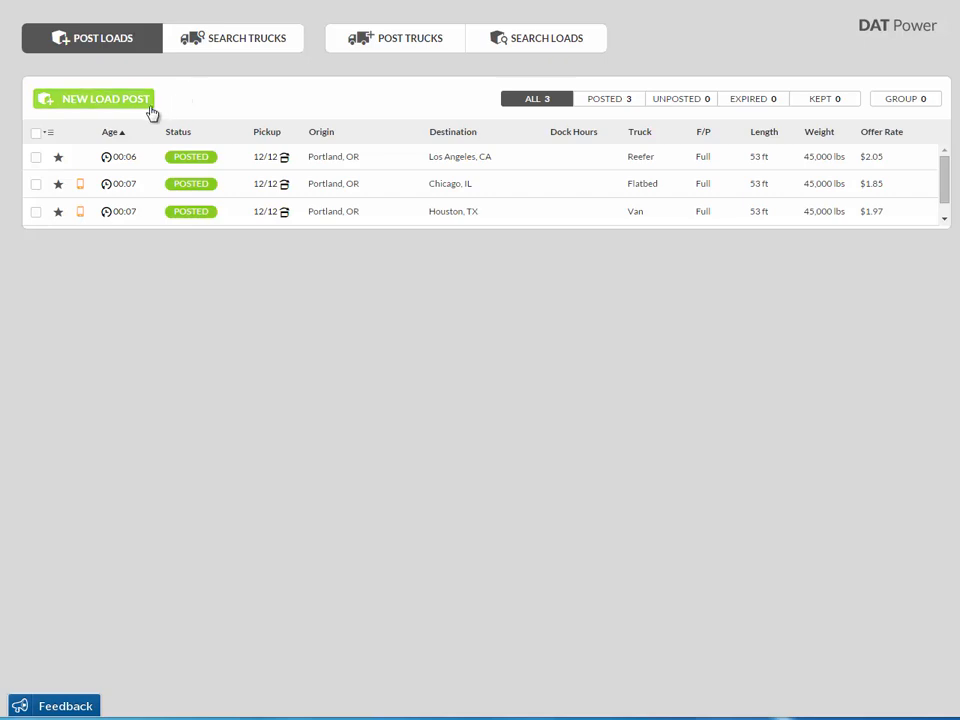
Start a new load post and set its pickup date to December 15.
click(151, 100)
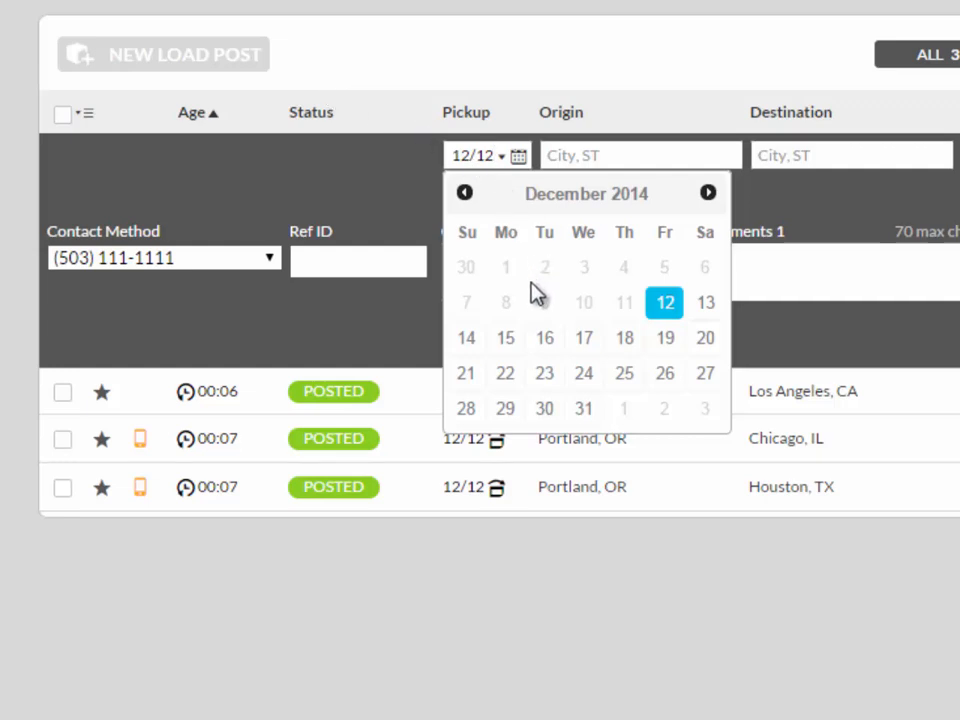
click(507, 340)
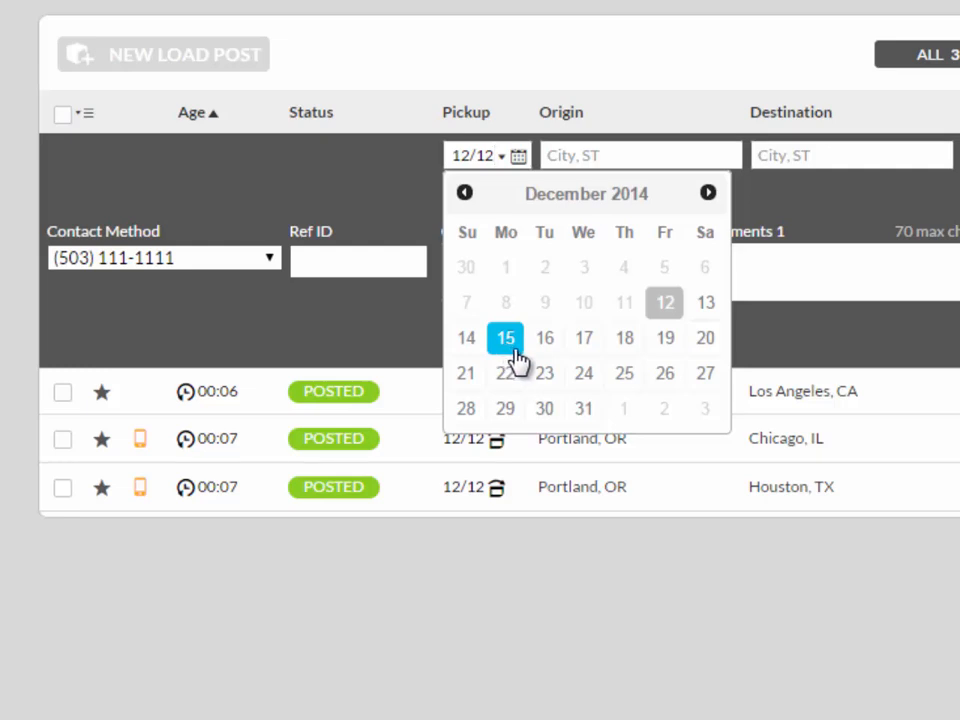
click(511, 345)
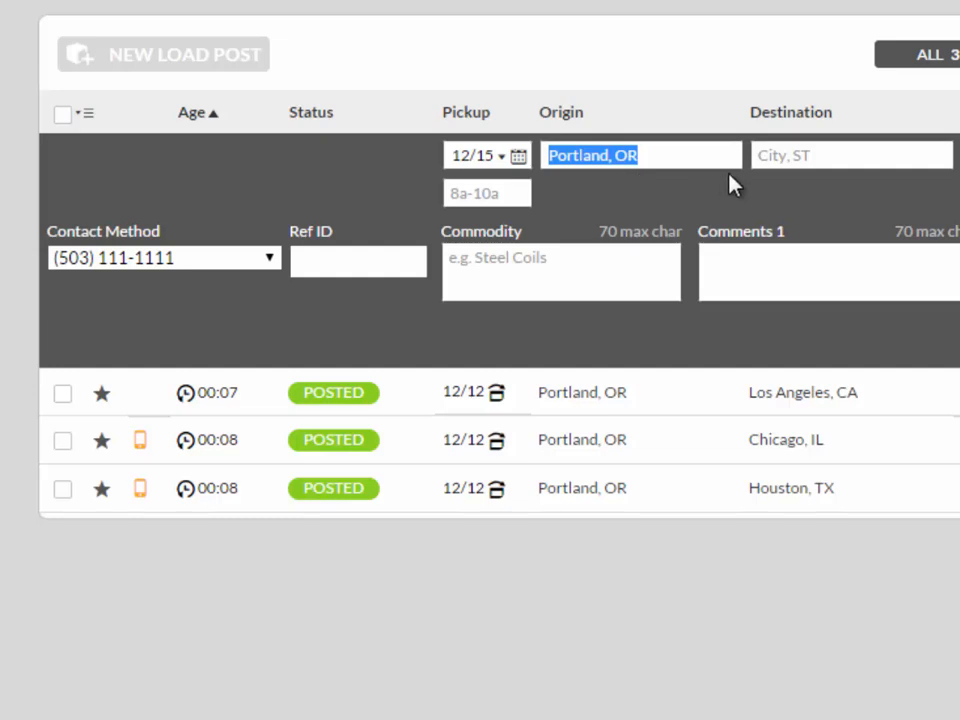
Set the load's destination to Houston, AL.
click(782, 155)
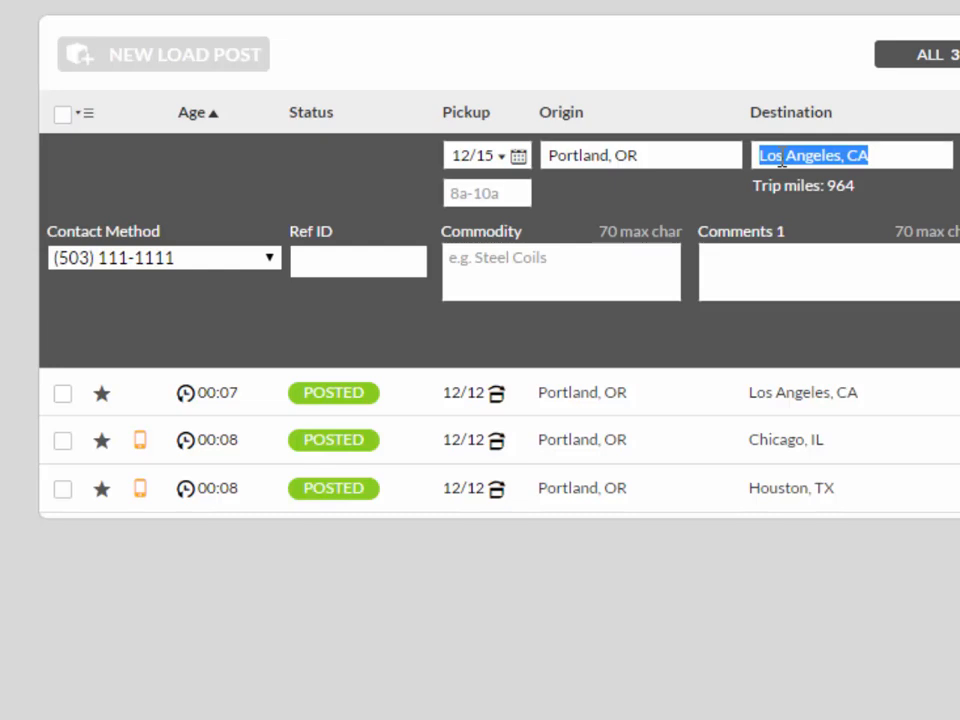
text(houst)
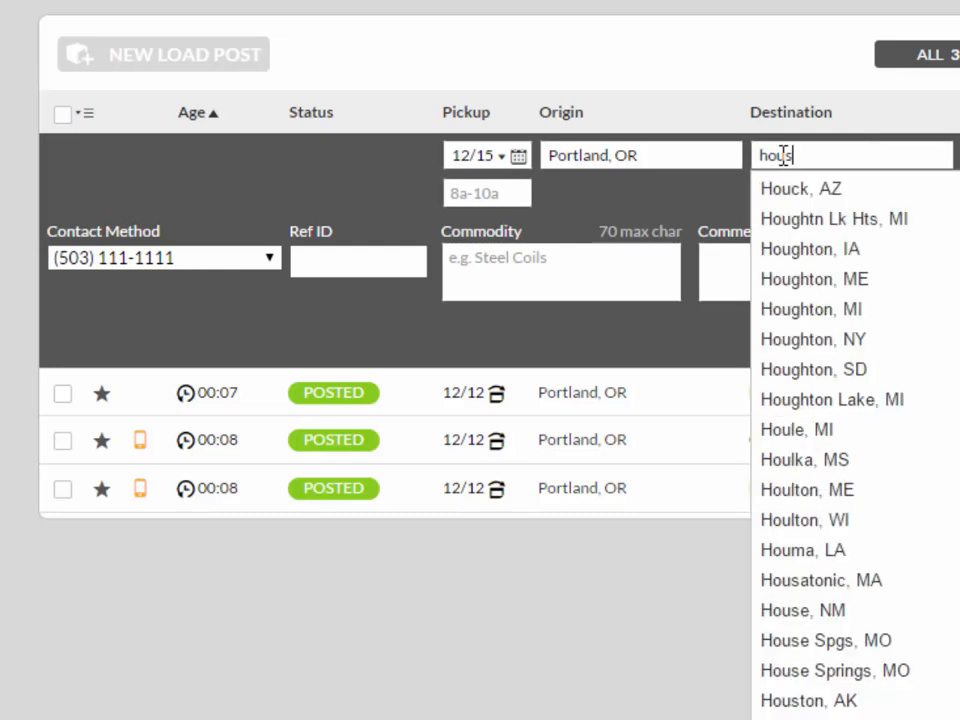
text(on)
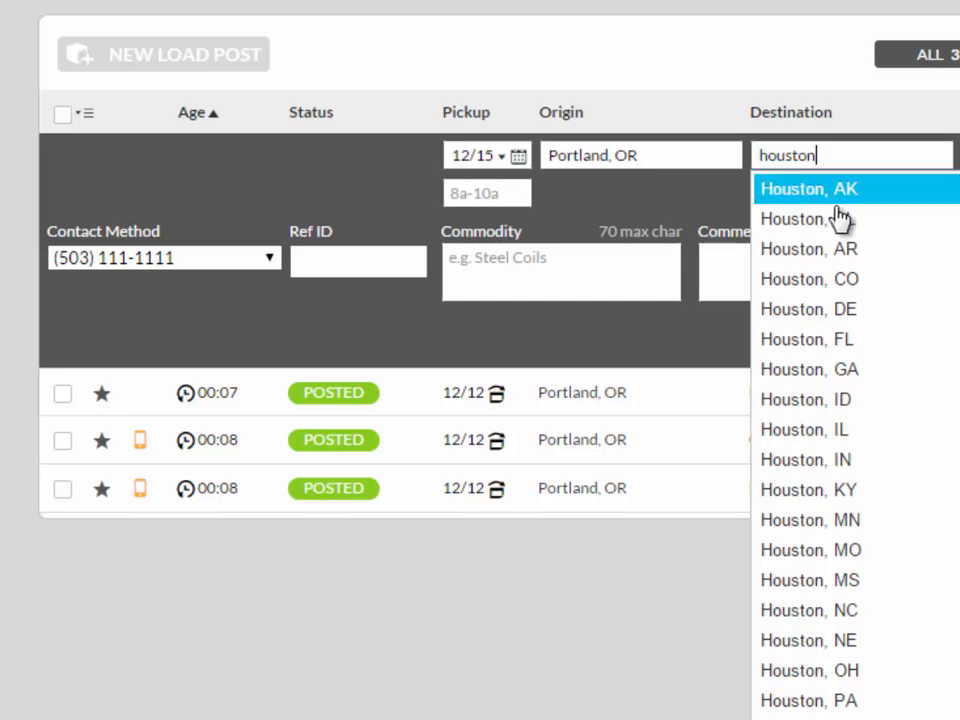
click(875, 225)
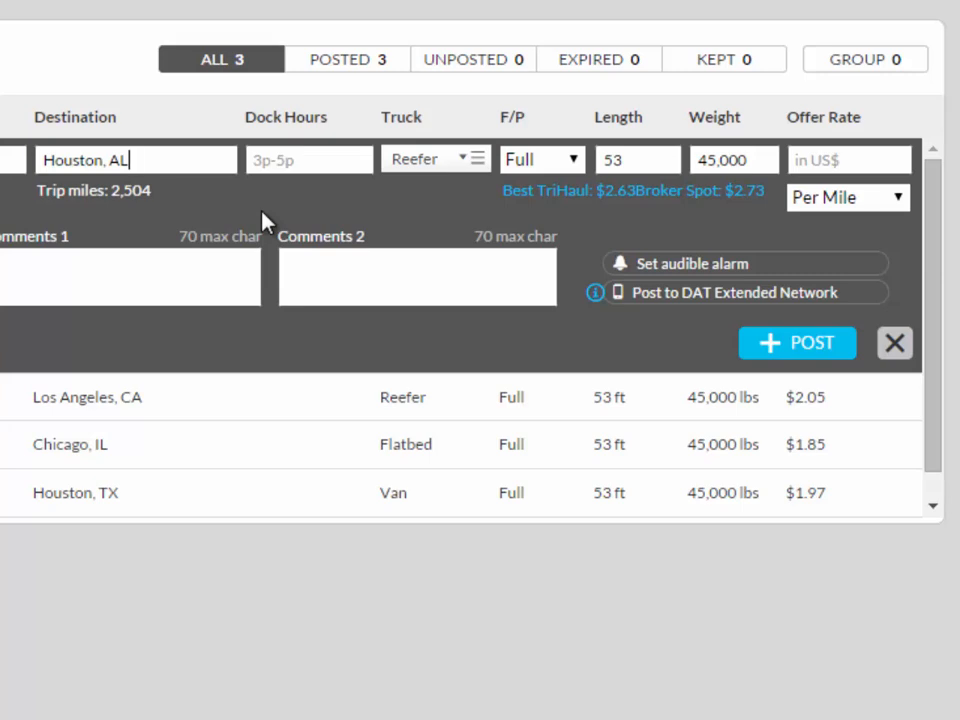
Set the dock hours to 5p-6p and the truck type to Van.
click(291, 161)
text(5p-6p)
click(478, 160)
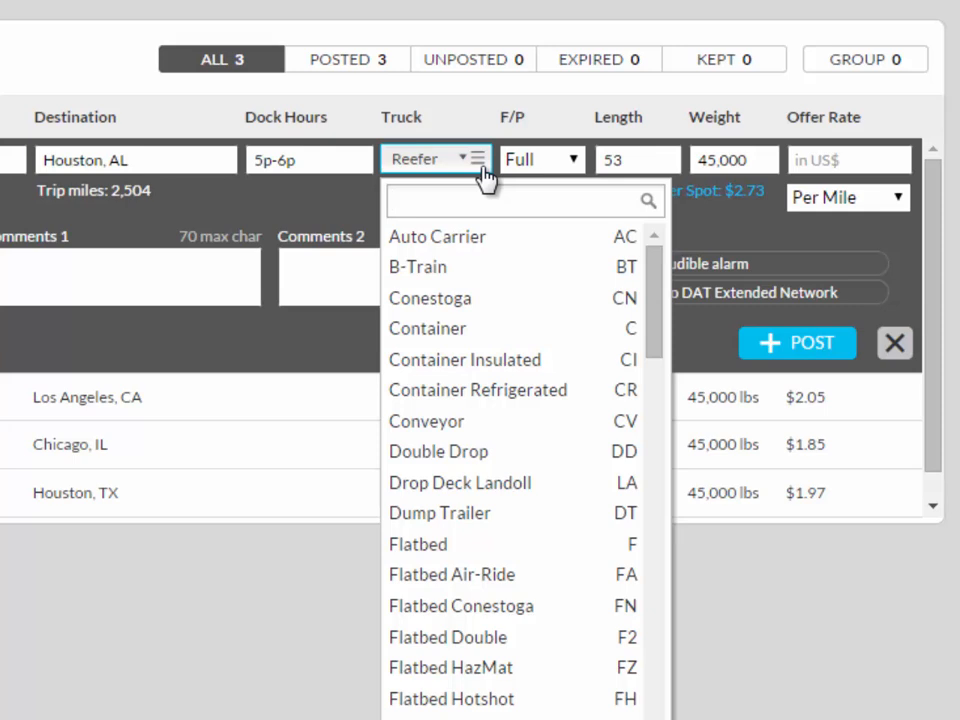
text(v)
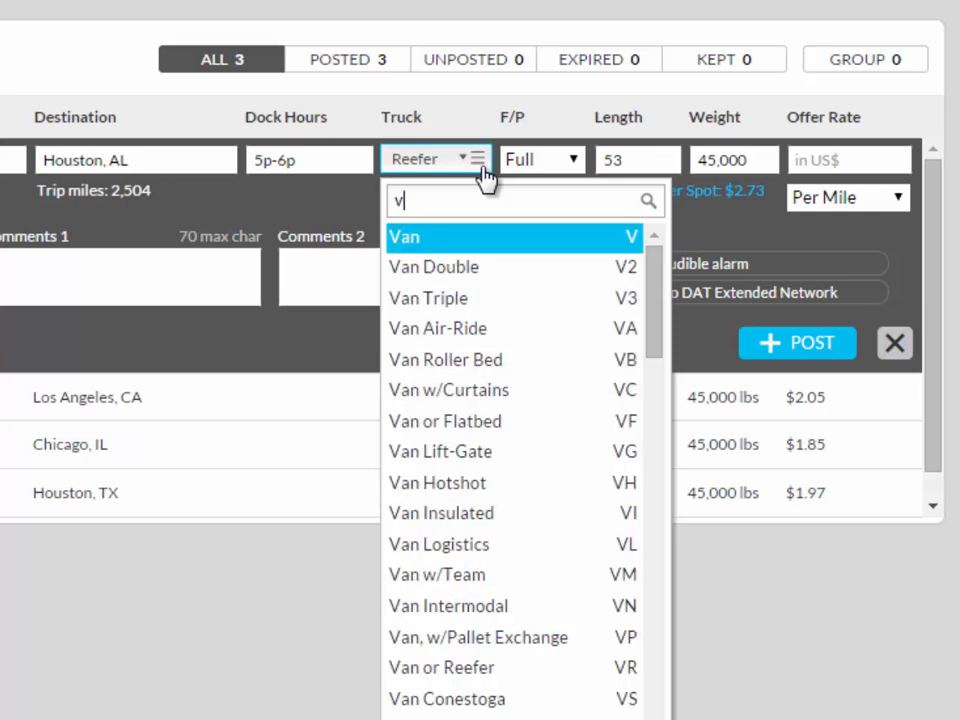
text(an)
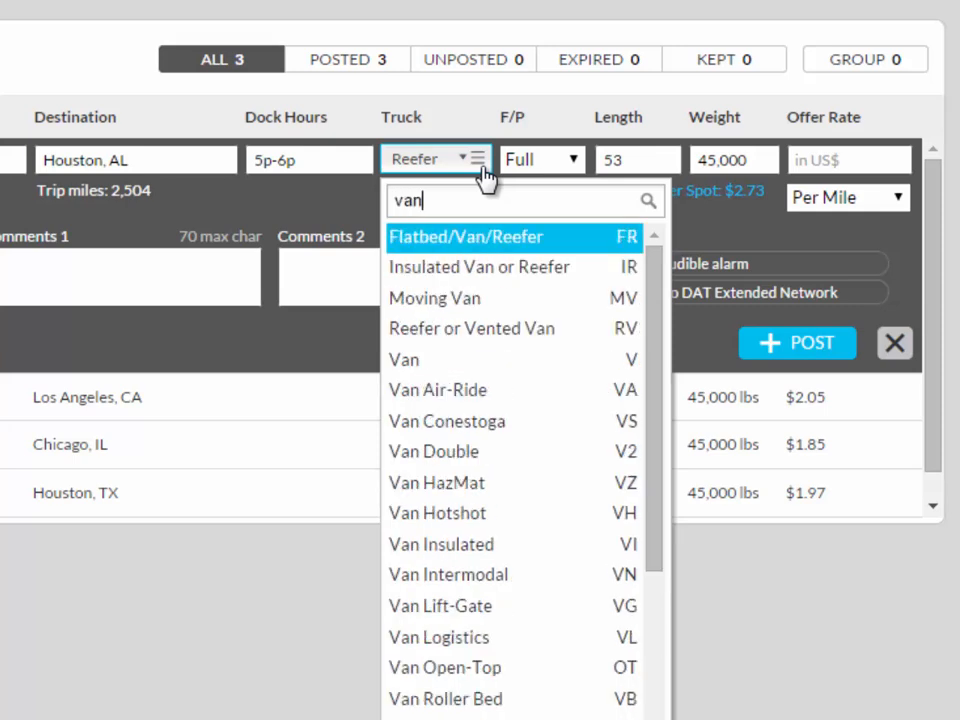
click(590, 362)
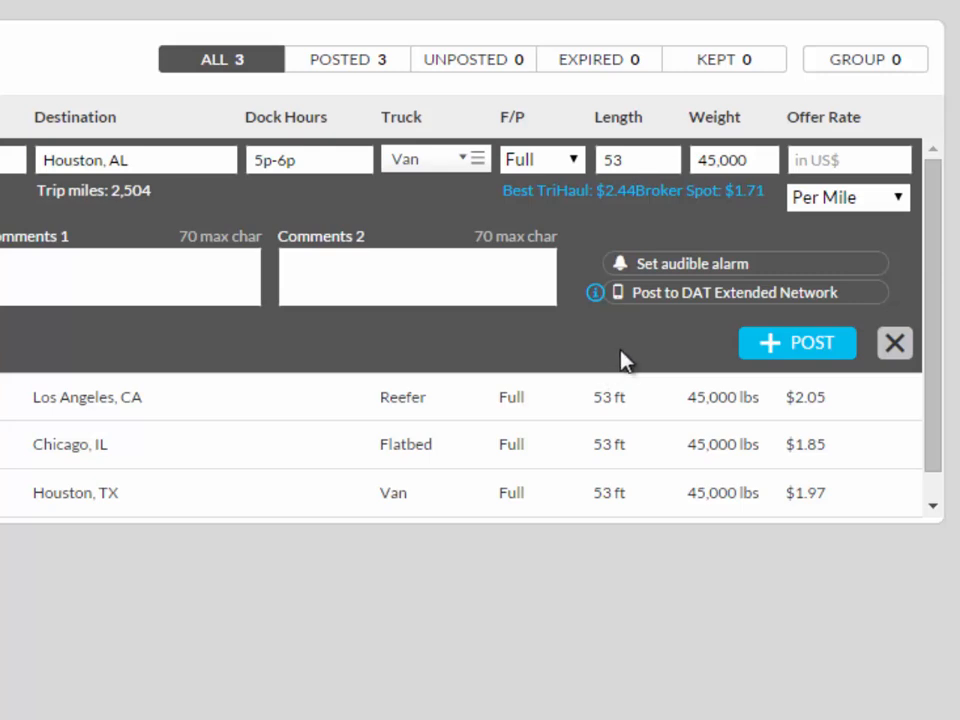
Choose a Full load and set the length to 48.
click(574, 160)
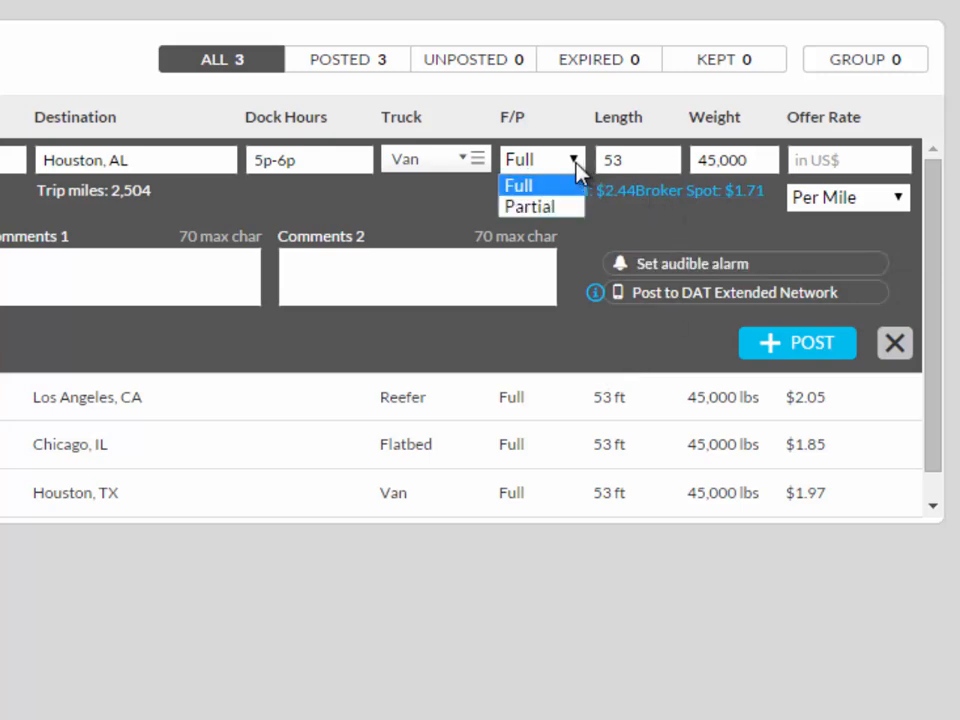
click(578, 192)
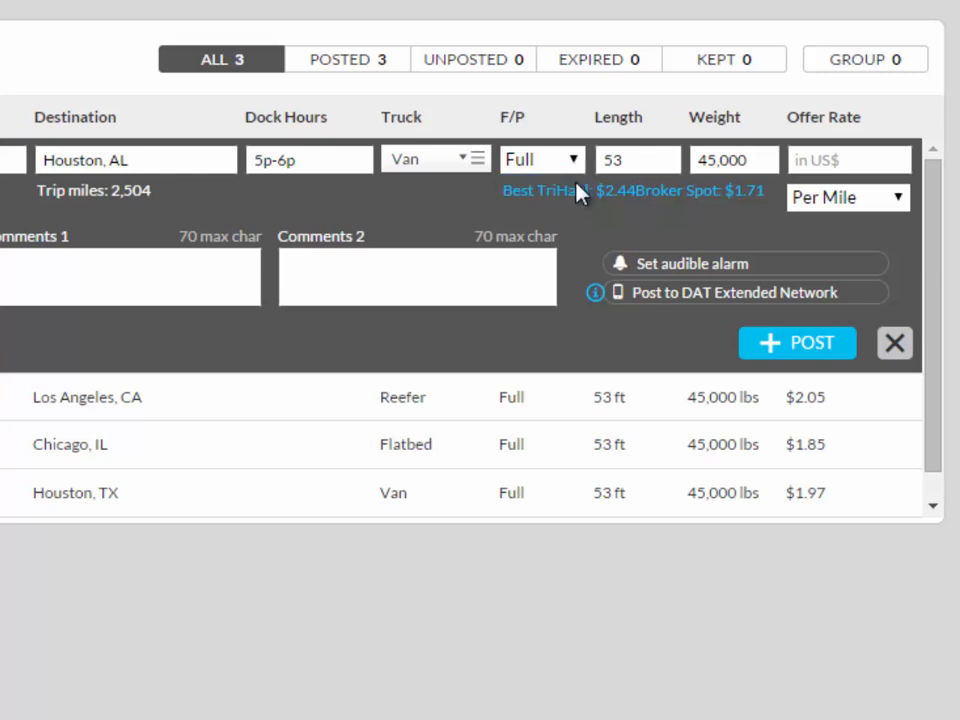
click(672, 166)
key(BackSpace)
key(BackSpace)
text(48)
key(Tab)
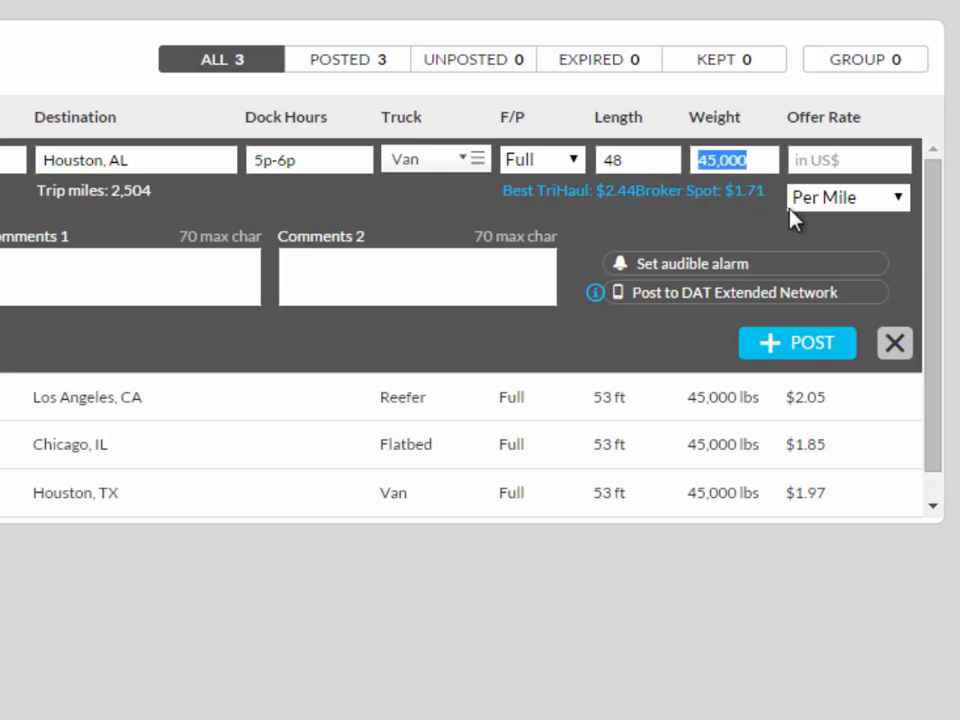
Set the weight to 40,000 lbs and the per-mile offer rate to $1.87.
key(BackSpace)
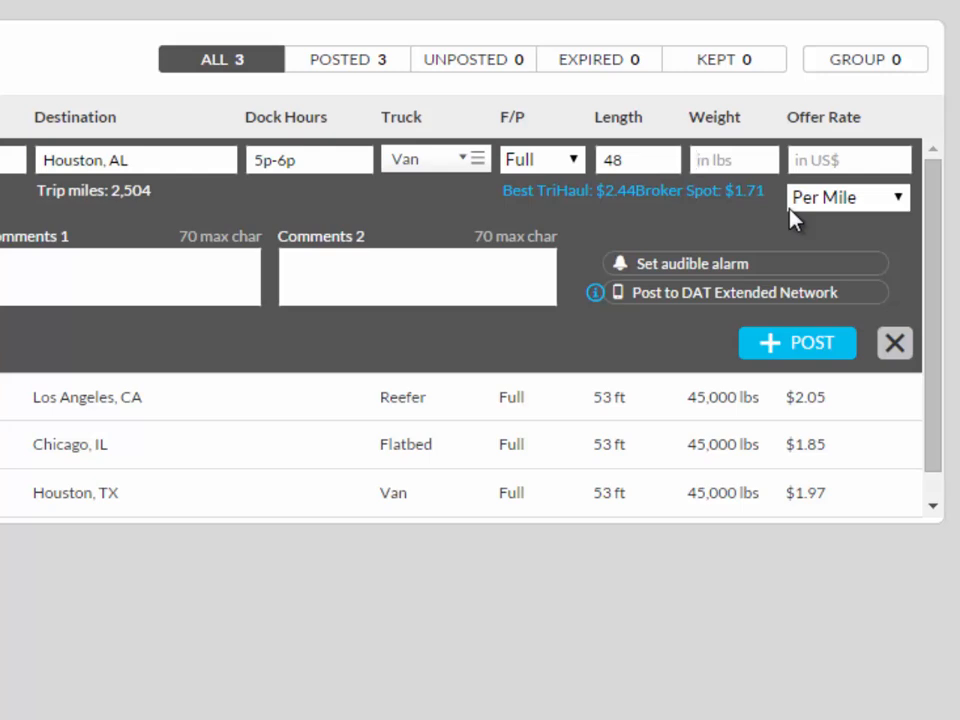
text(40k)
key(Tab)
text(1)
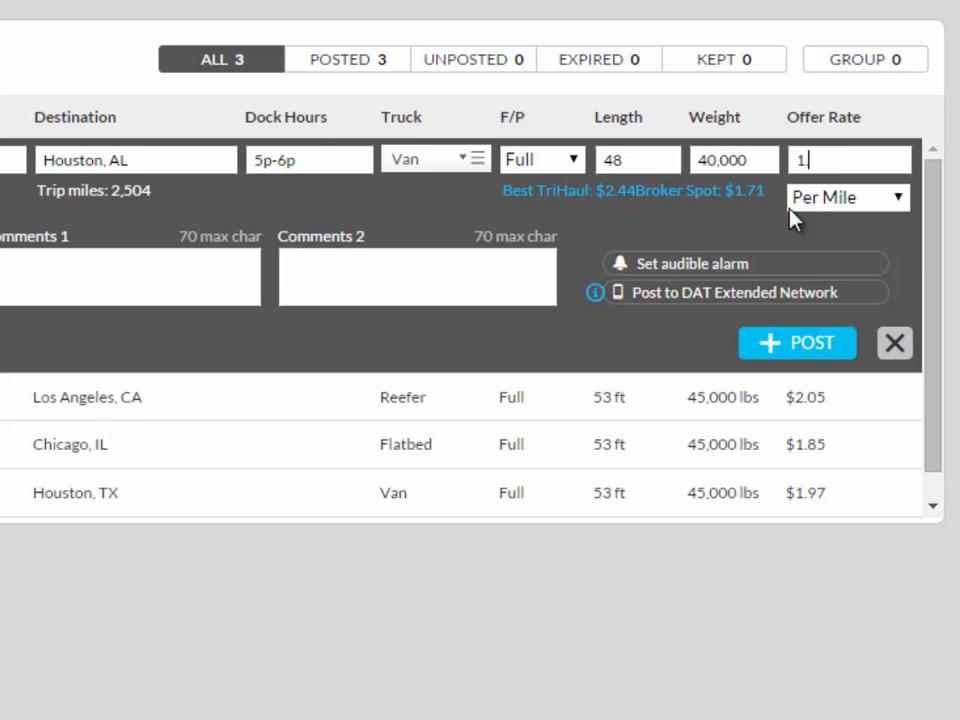
text(.87)
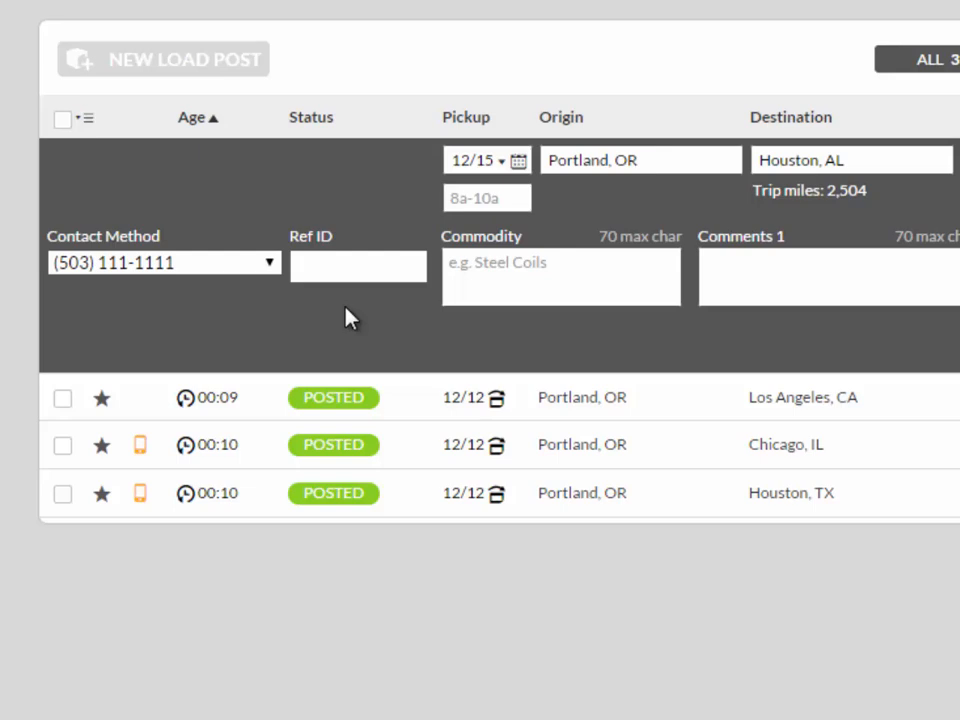
Enter the load's reference ID and set the commodity to Pallet Freight.
click(359, 272)
text(15895)
click(525, 296)
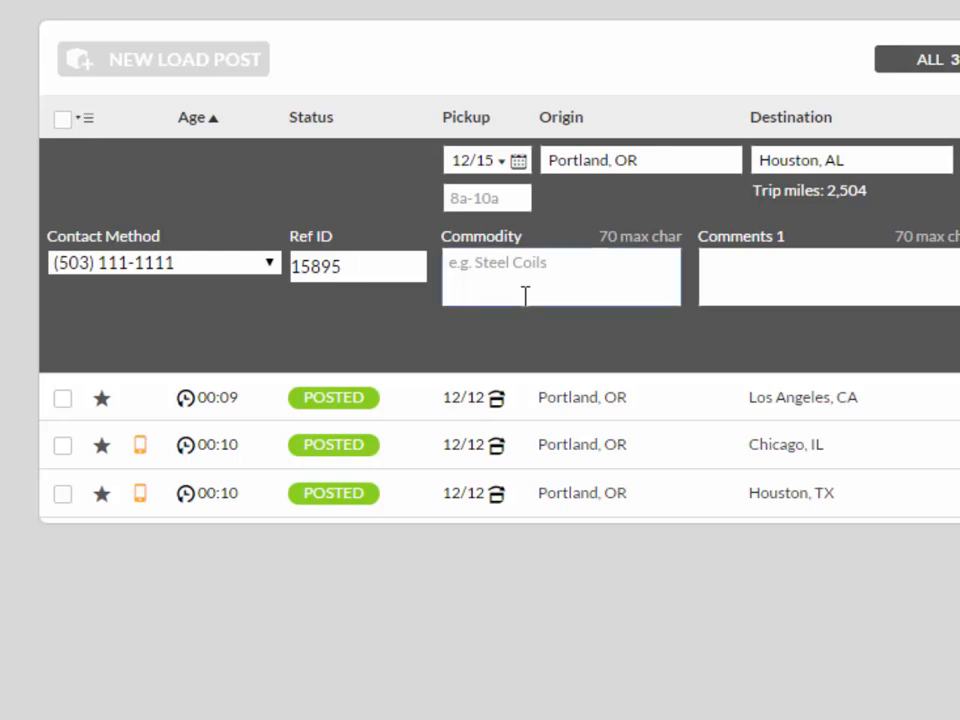
text(Pallet Frei)
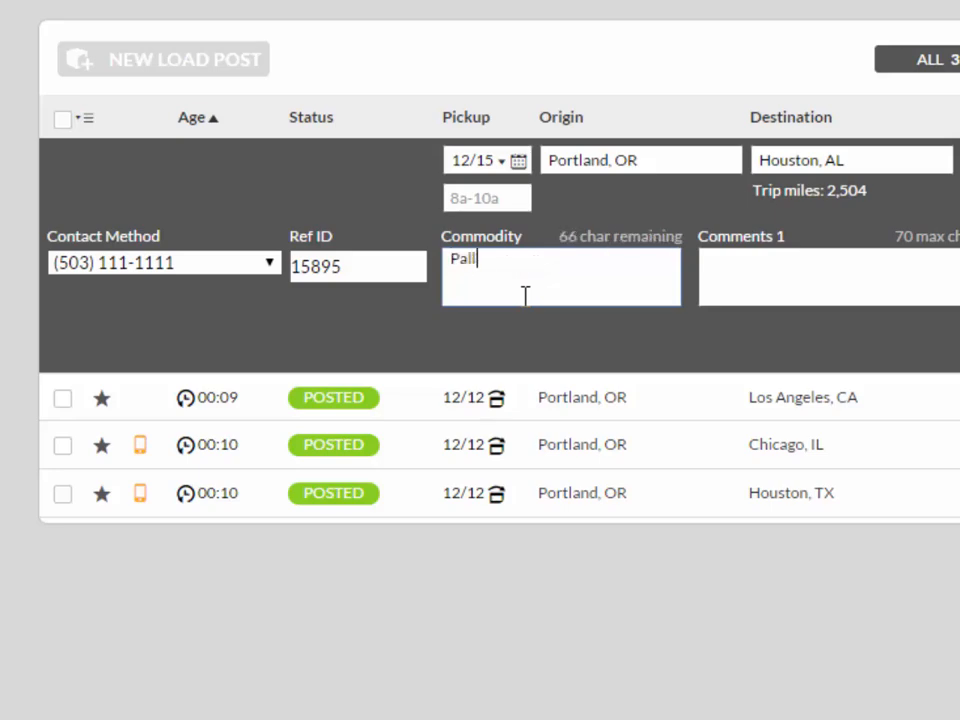
text(ght)
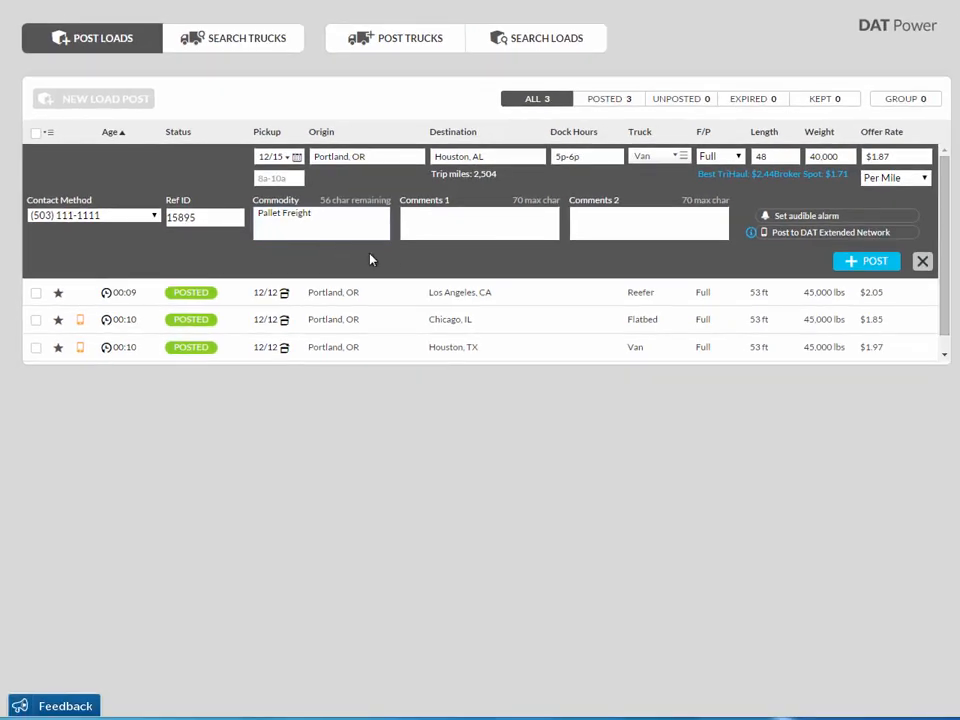
Add the first comment "Fuel Advance available".
click(438, 237)
text(Fuel Advance availab)
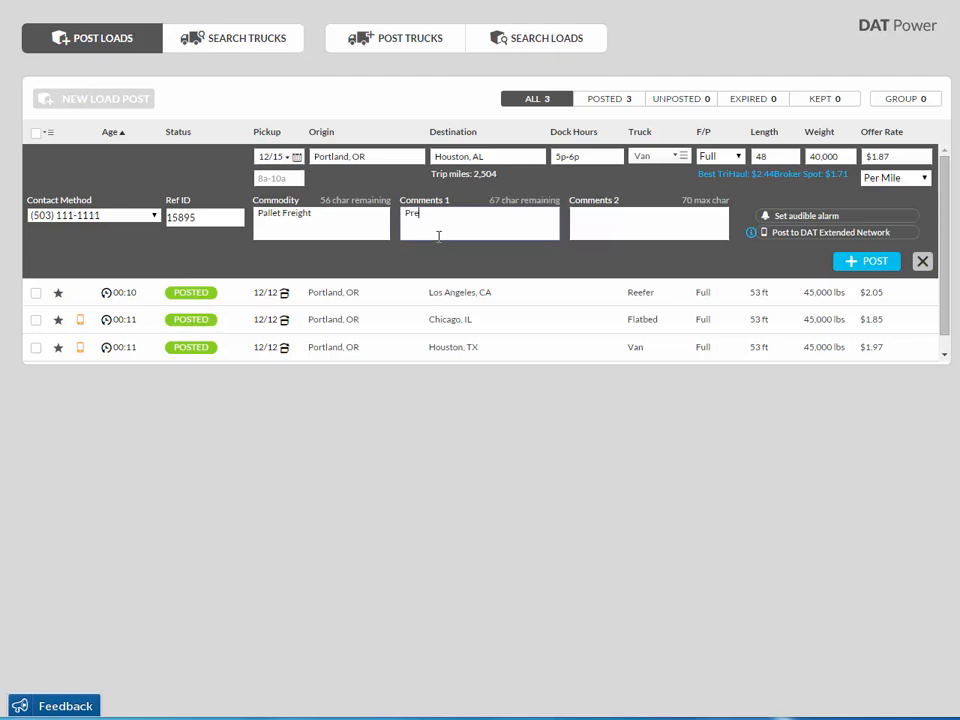
text(le)
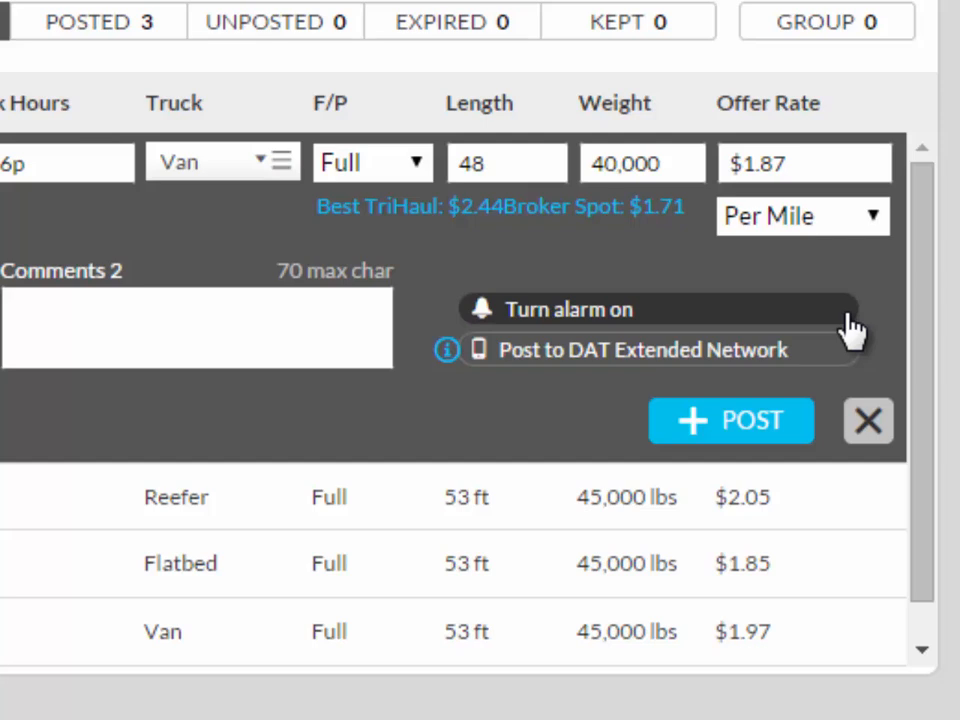
Turn on the audible alarm and enable posting to the DAT Extended Network.
click(852, 328)
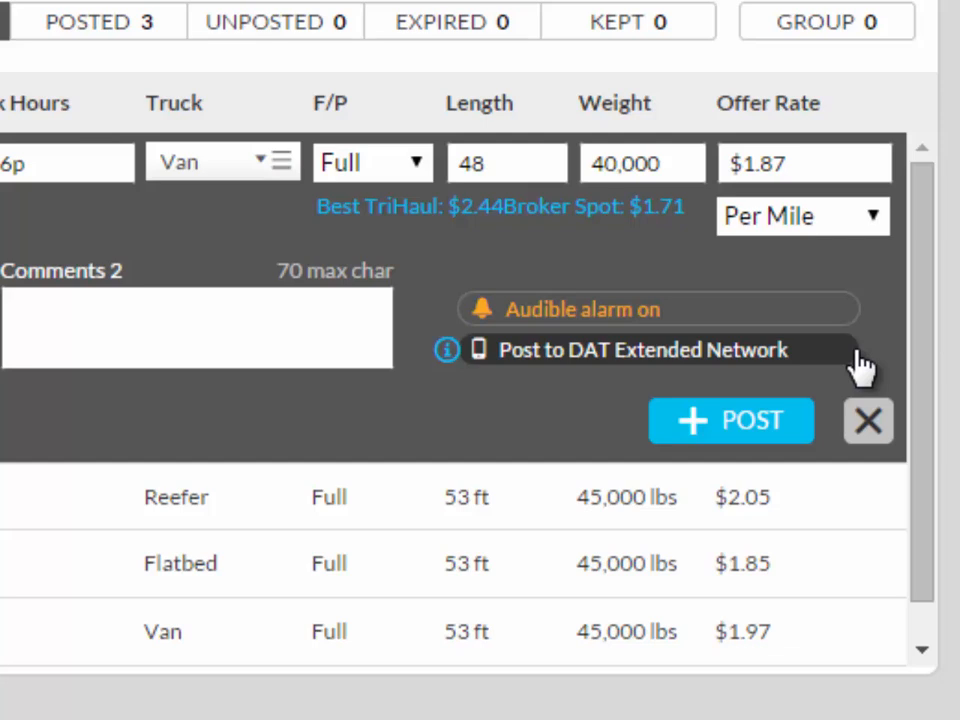
click(855, 362)
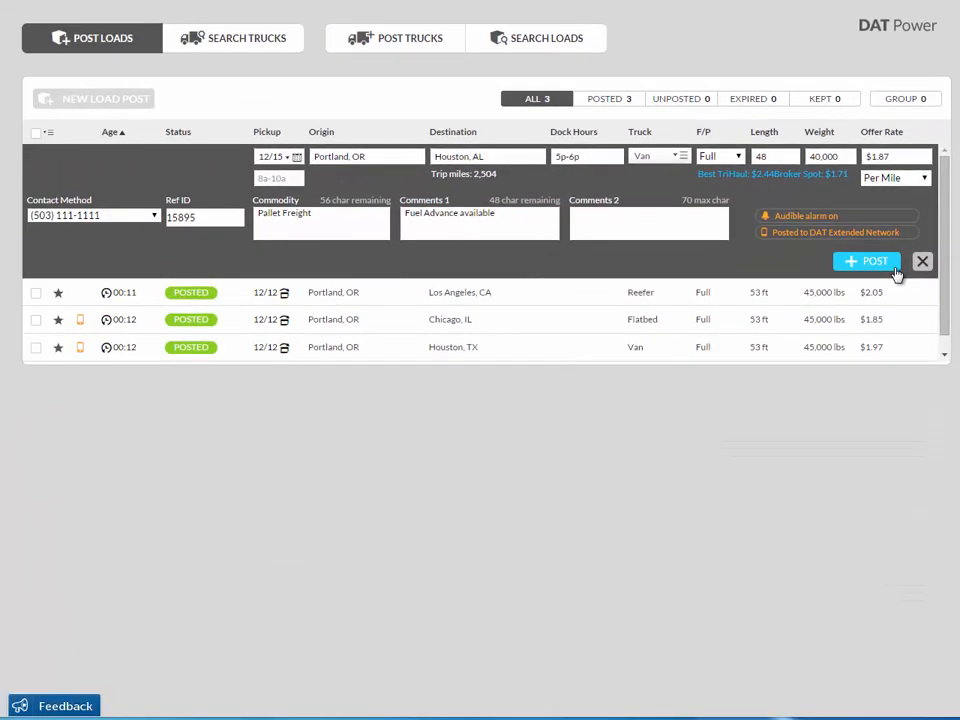
Post the new load.
click(893, 266)
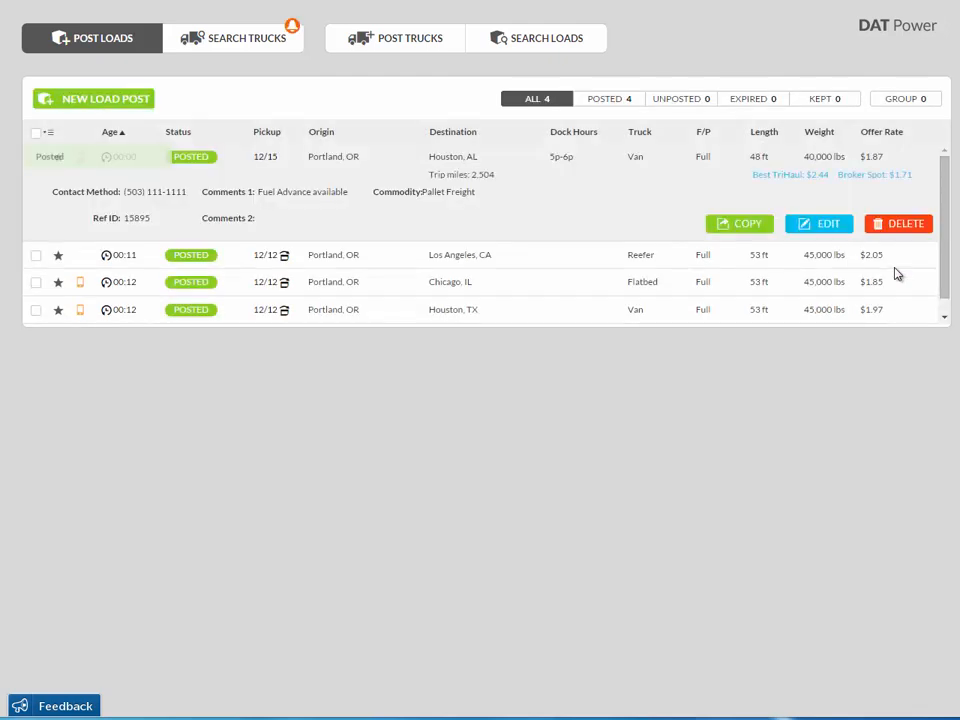